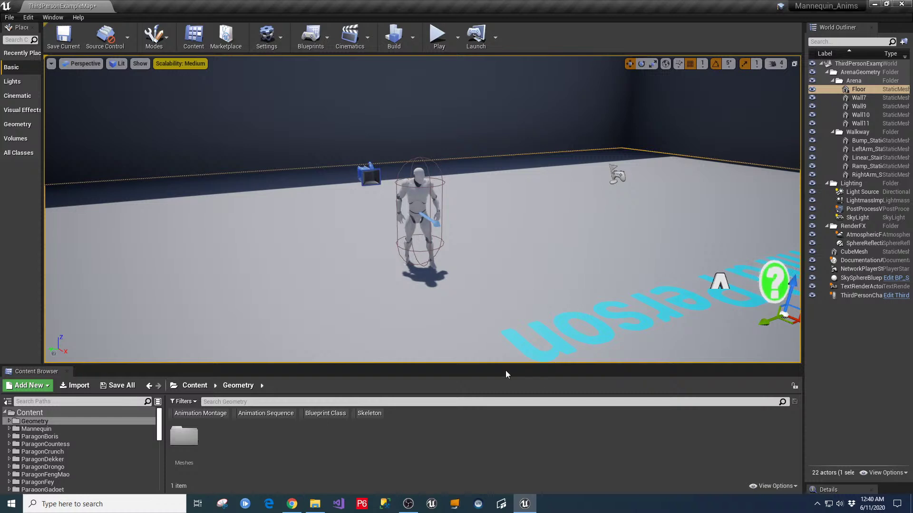
Zoom the viewport toward the mannequin and enlarge the Content Browser area.
scroll(486, 295, up, 5)
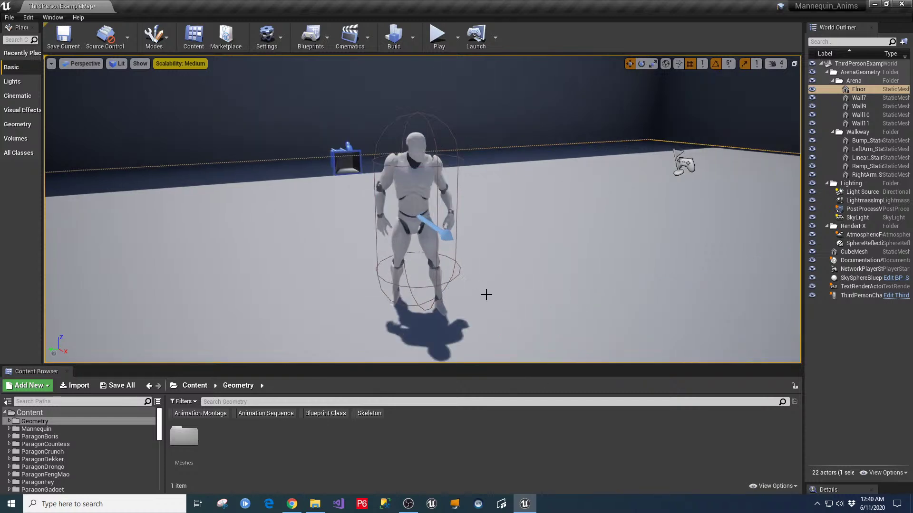
scroll(485, 295, up, 2)
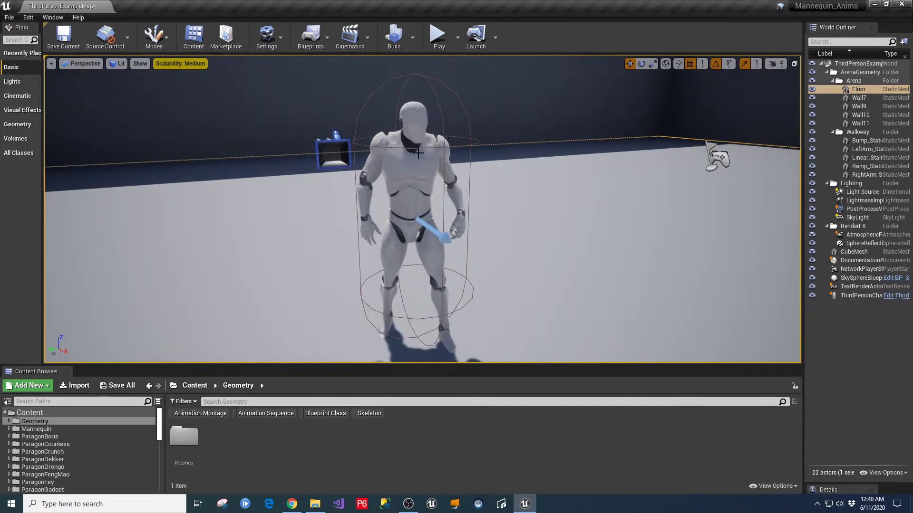
drag(494, 367, 502, 352)
scroll(513, 298, down, 2)
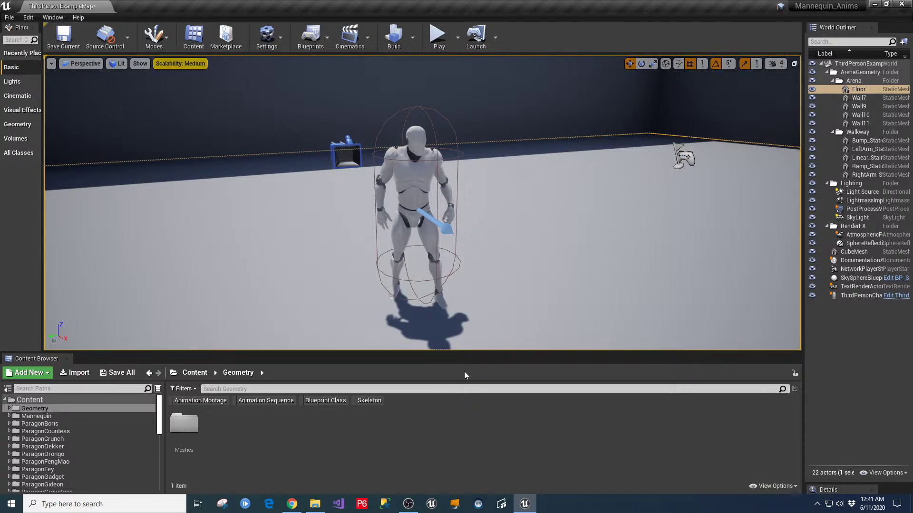
drag(475, 354, 294, 280)
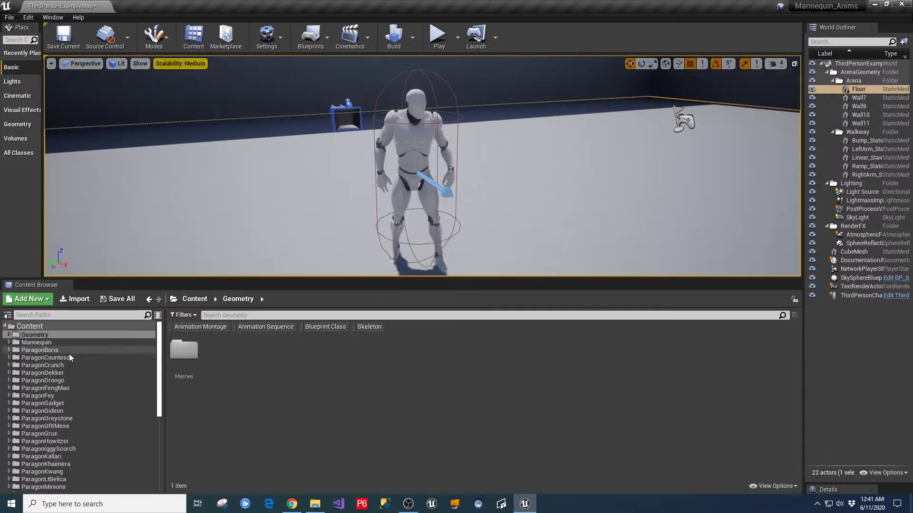
Expand ParagonCountess > Characters > Heroes in the Content Browser folder tree.
click(9, 358)
click(29, 365)
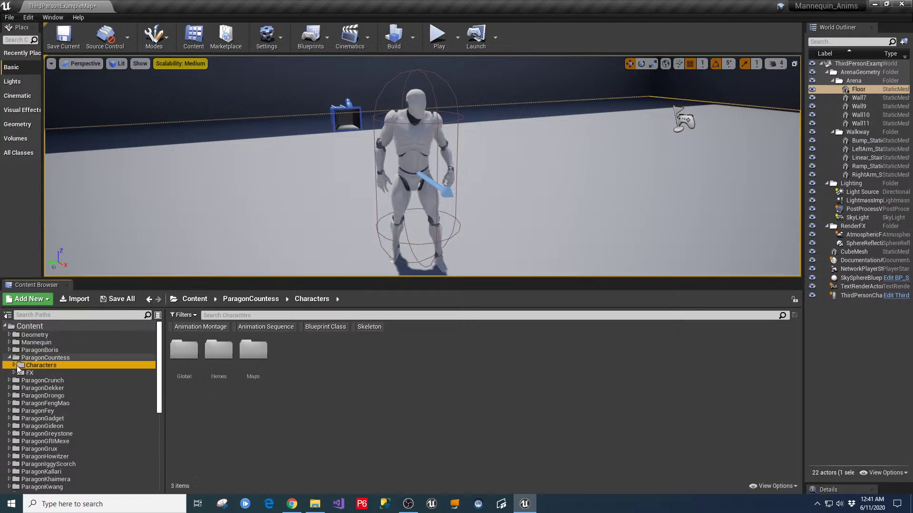
click(14, 365)
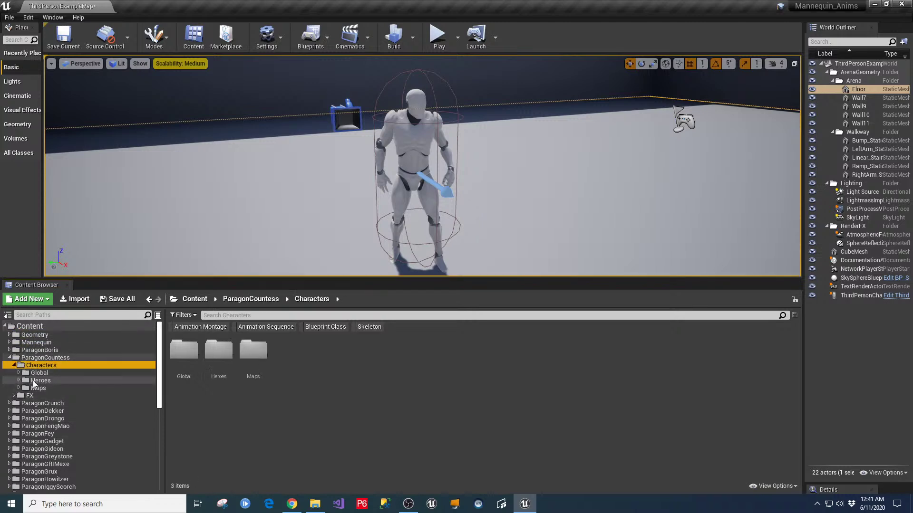
click(22, 382)
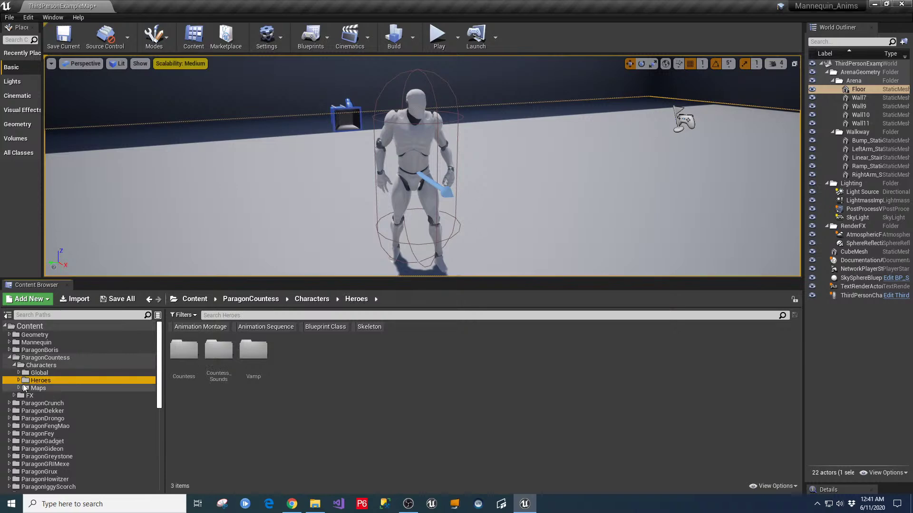
click(20, 381)
Open the Countess Animations folder and preview the original Ability_E animation.
click(24, 388)
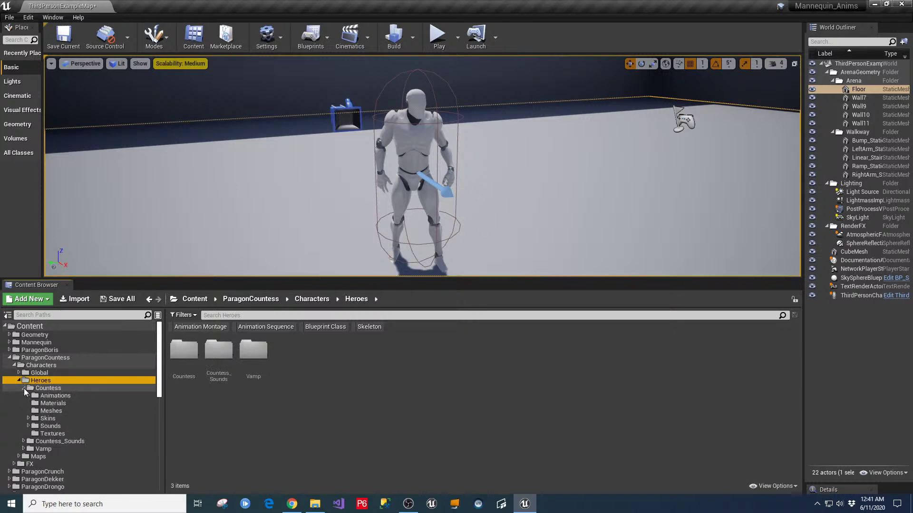
click(33, 397)
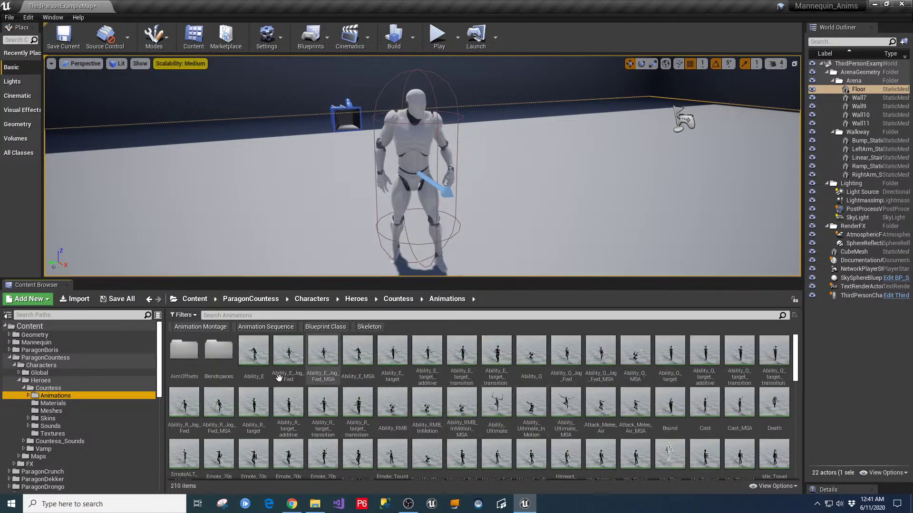
double_click(253, 352)
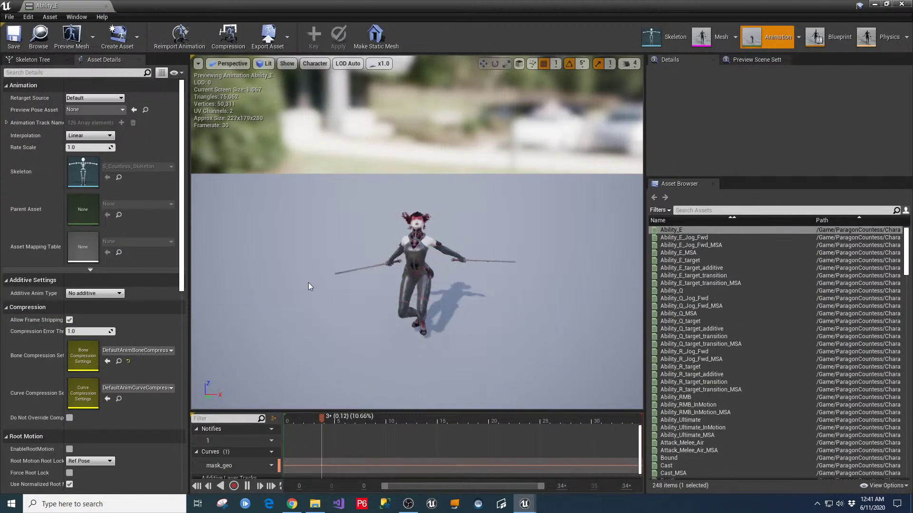
click(106, 5)
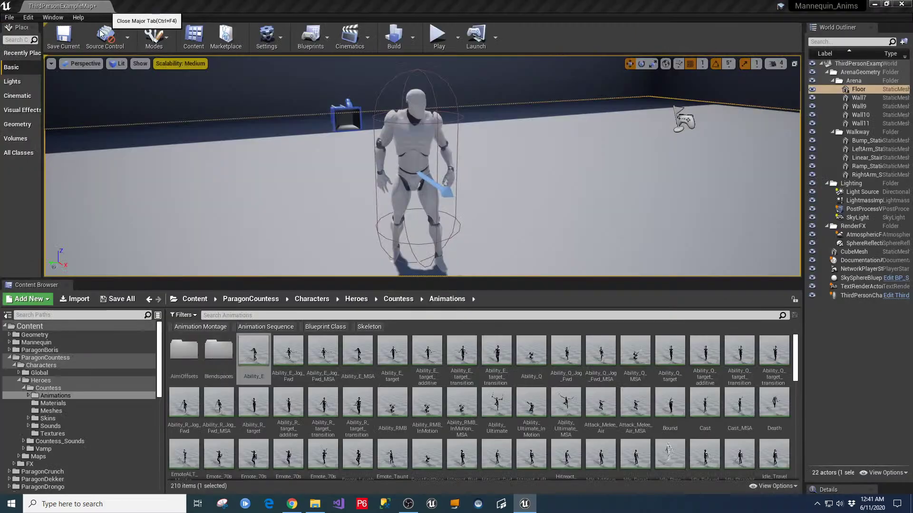
Preview the retargeted Countess Ability_E from Mannequin/Animations/Paragon on the mannequin, then close the editor.
click(9, 343)
click(13, 350)
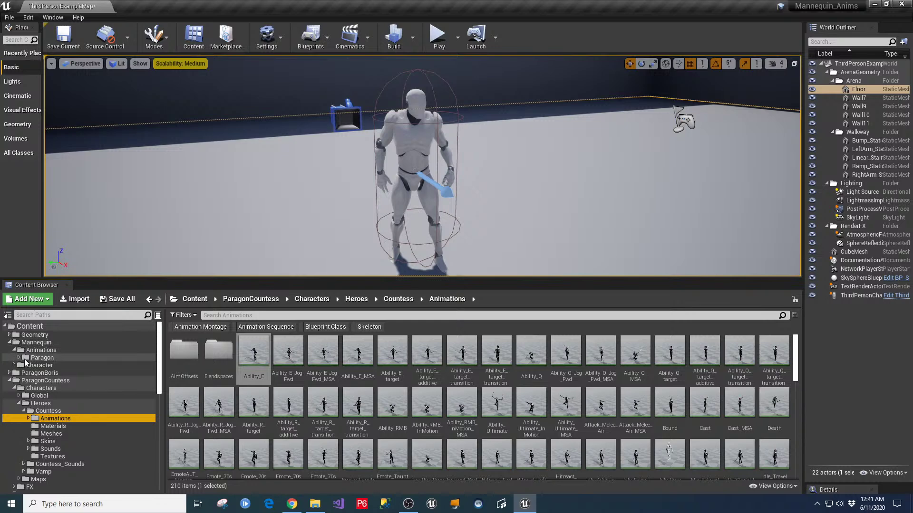
click(19, 357)
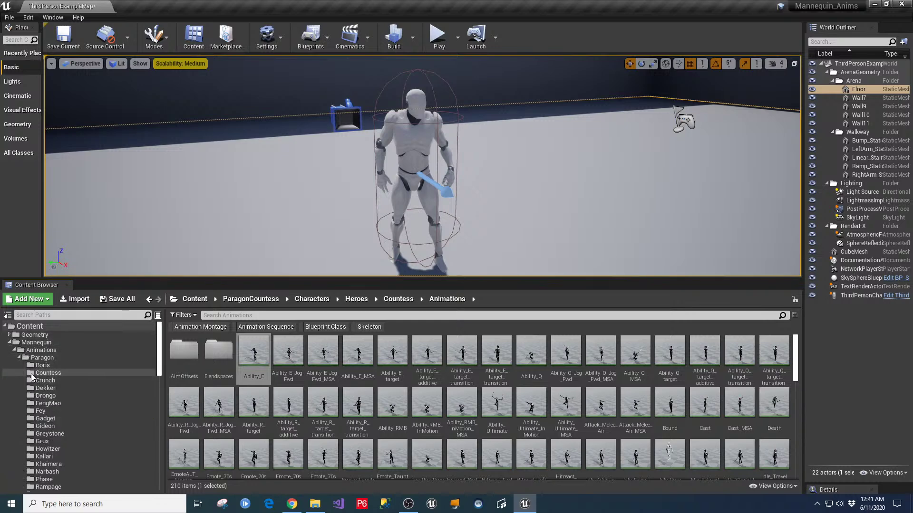
click(32, 374)
double_click(185, 354)
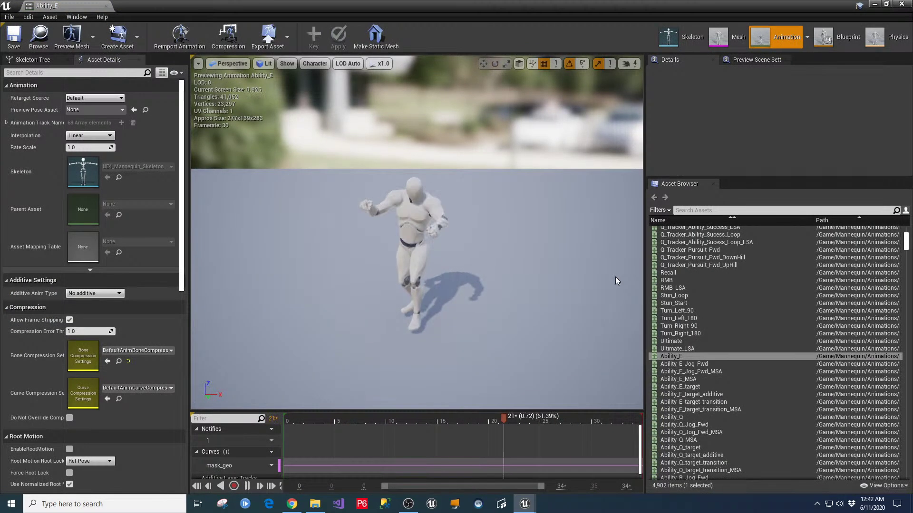
click(106, 6)
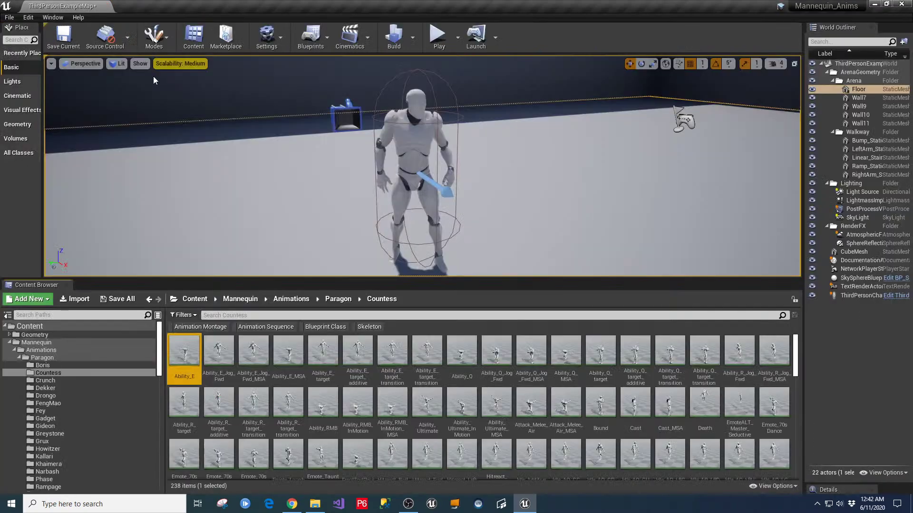
Collapse the folder tree and select all Paragon folders from ParagonBoris to ParagonZinx.
click(19, 357)
click(14, 350)
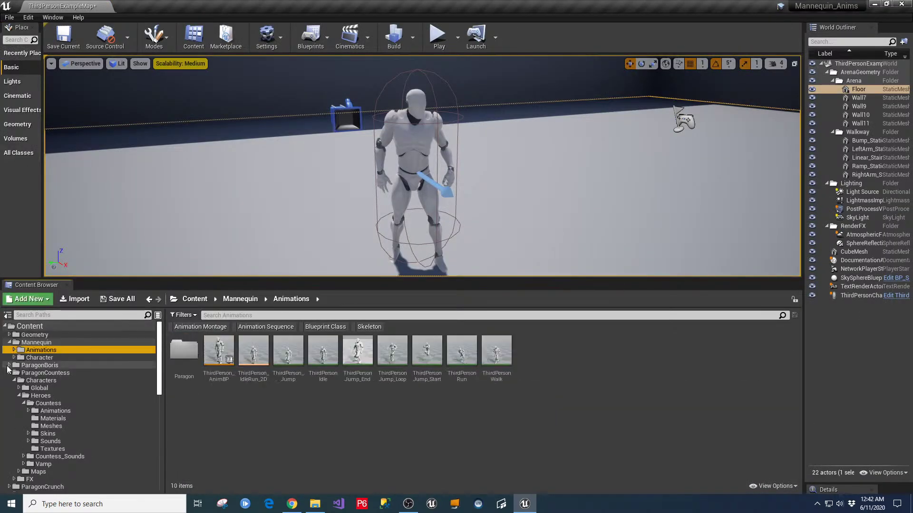
click(9, 342)
click(10, 358)
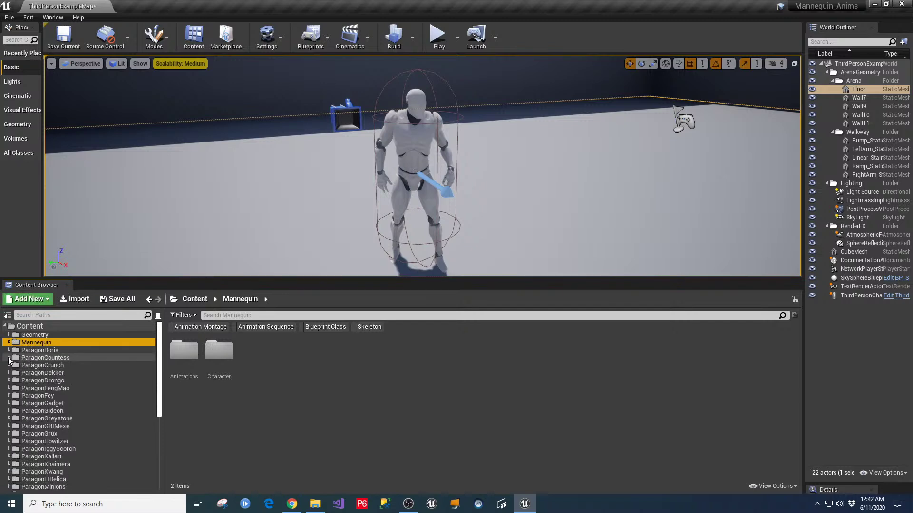
click(33, 350)
scroll(79, 409, down, 6)
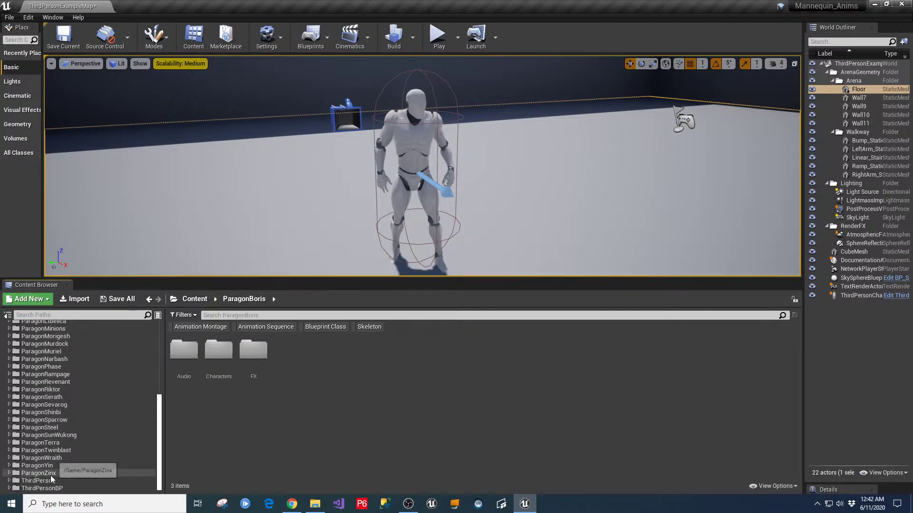
shift+click(52, 473)
scroll(69, 403, up, 6)
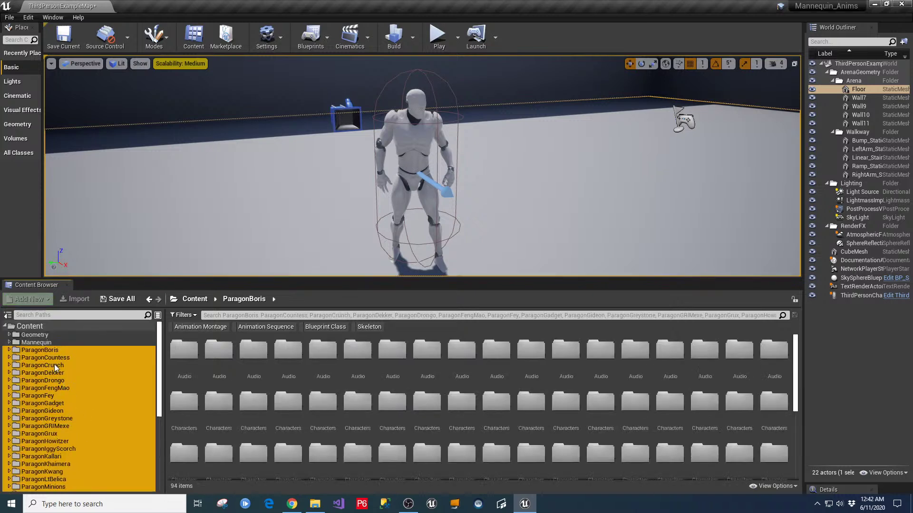
Browse Mannequin > Animations to Revenant's retargeted animations, then collapse the Animations folder.
click(10, 343)
click(14, 350)
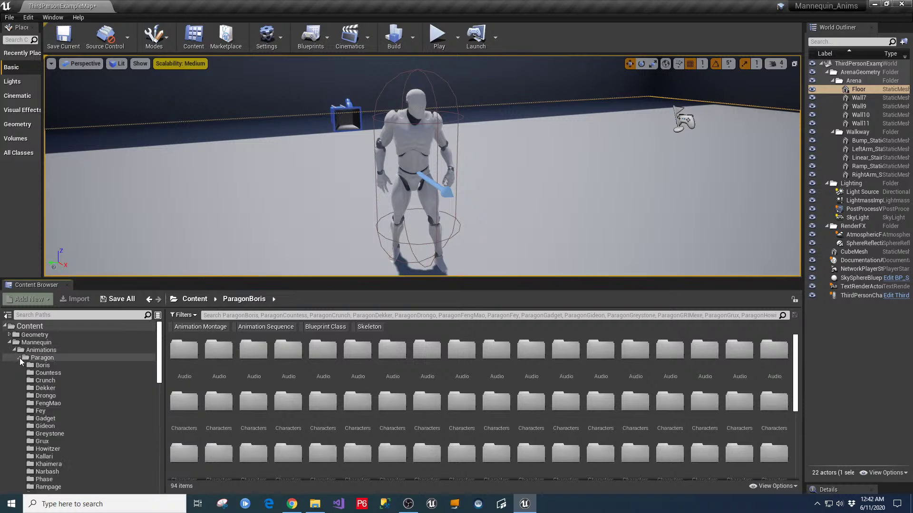
scroll(50, 375, down, 5)
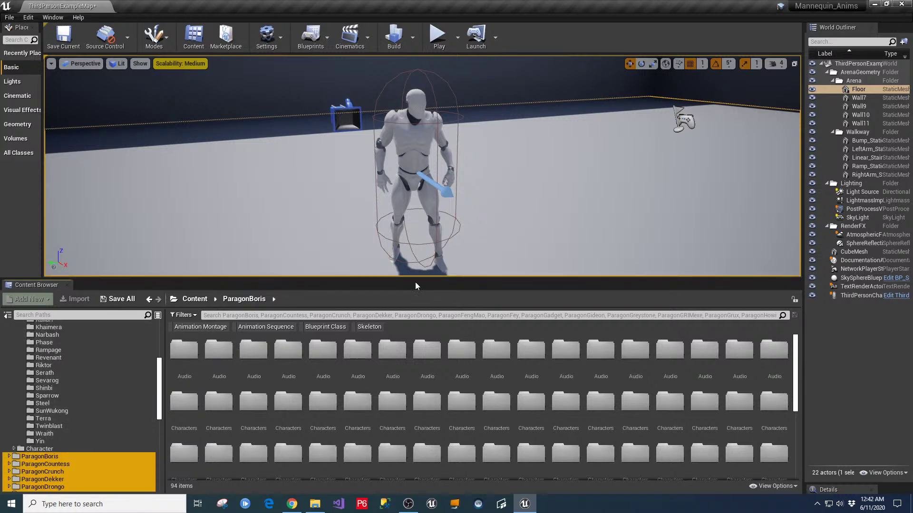
click(56, 357)
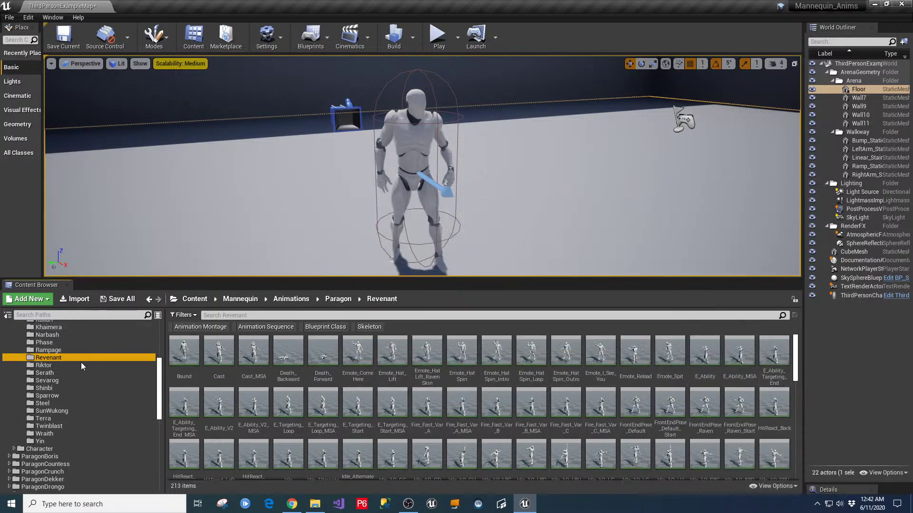
scroll(84, 363, up, 6)
double_click(21, 350)
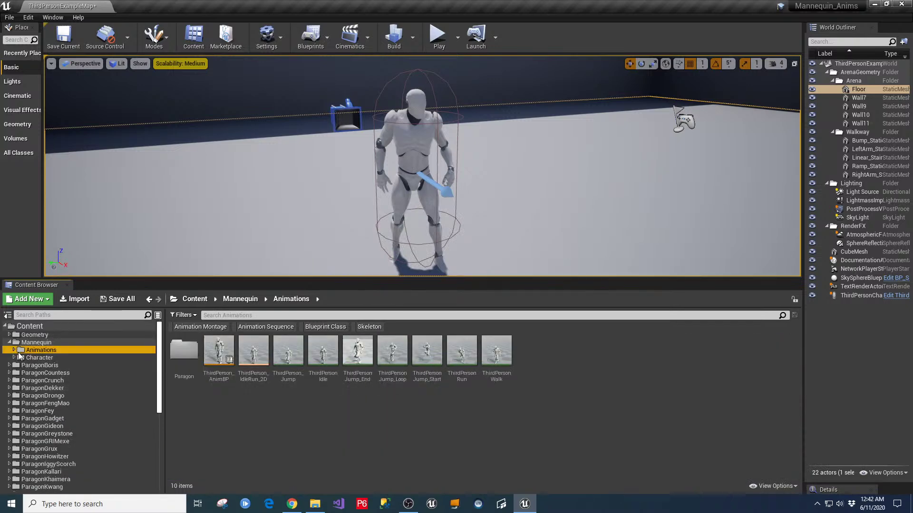
Collapse the Mannequin folder and run the pending autosave with Save Now.
double_click(21, 343)
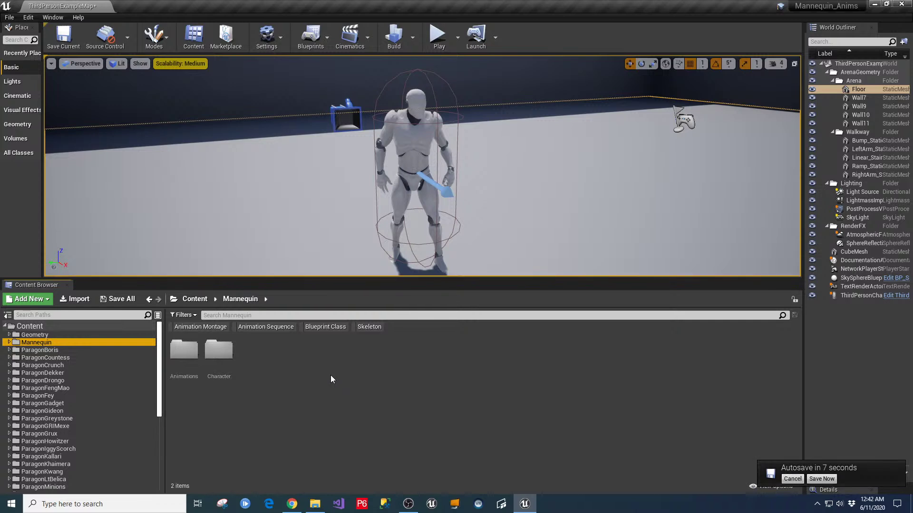
click(815, 478)
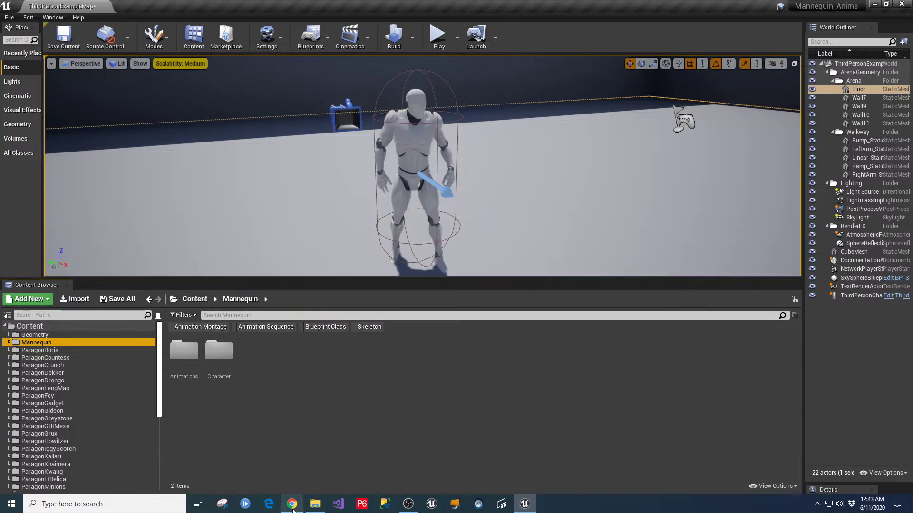
Read the UE4_Paragon_Anims_on_Mannequin README retargeting steps on GitHub, then open its Content folder.
click(293, 508)
click(57, 9)
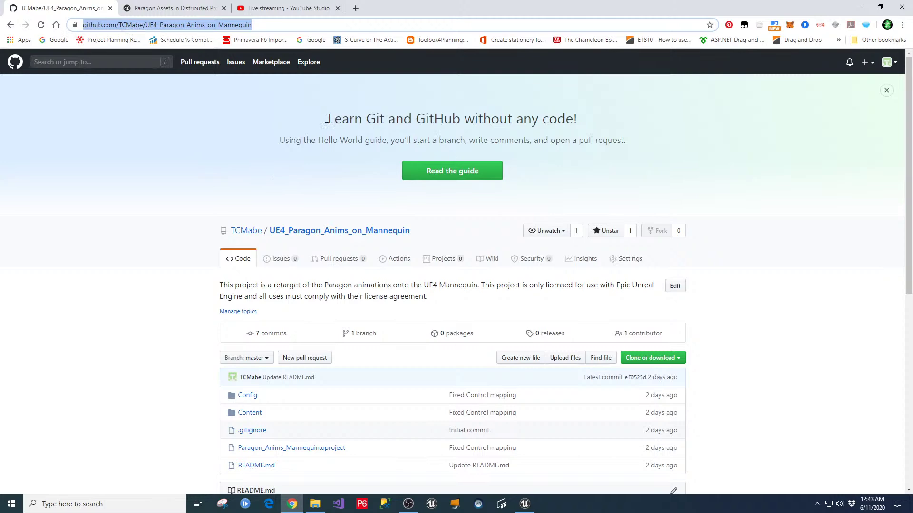
scroll(182, 363, down, 7)
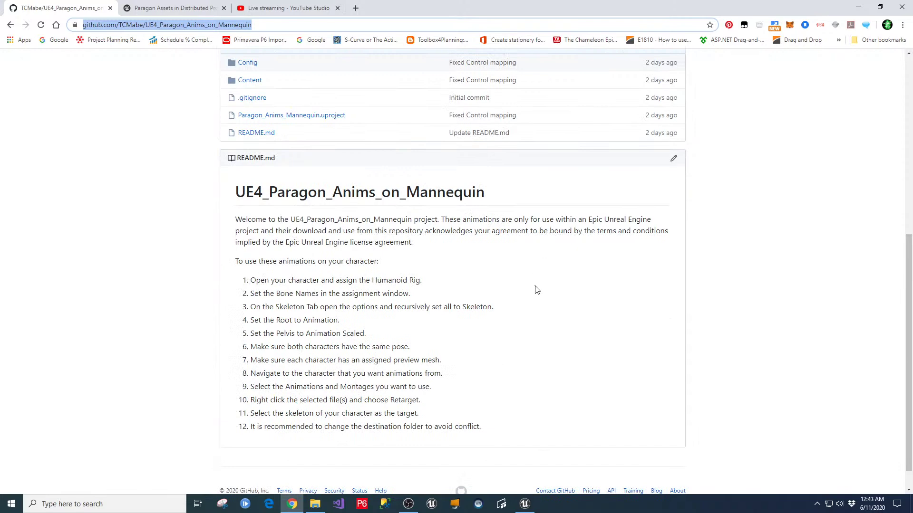
scroll(546, 291, up, 4)
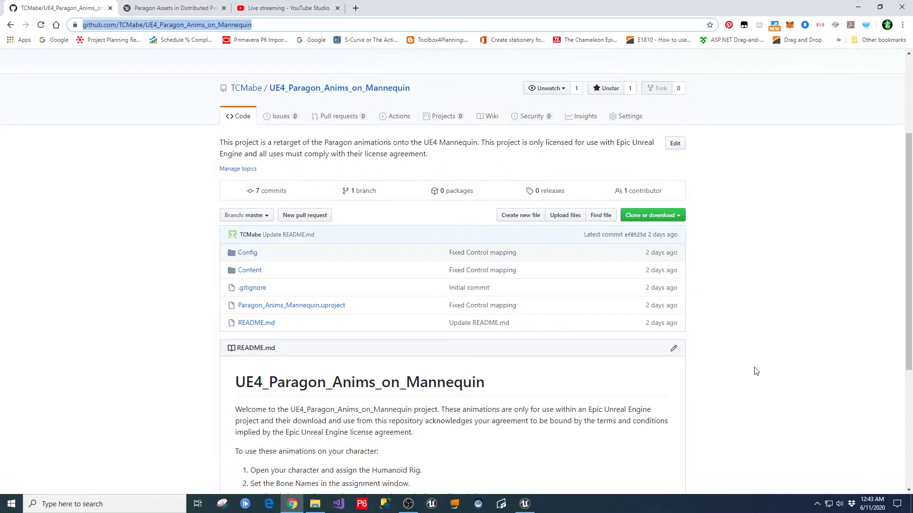
scroll(756, 371, down, 2)
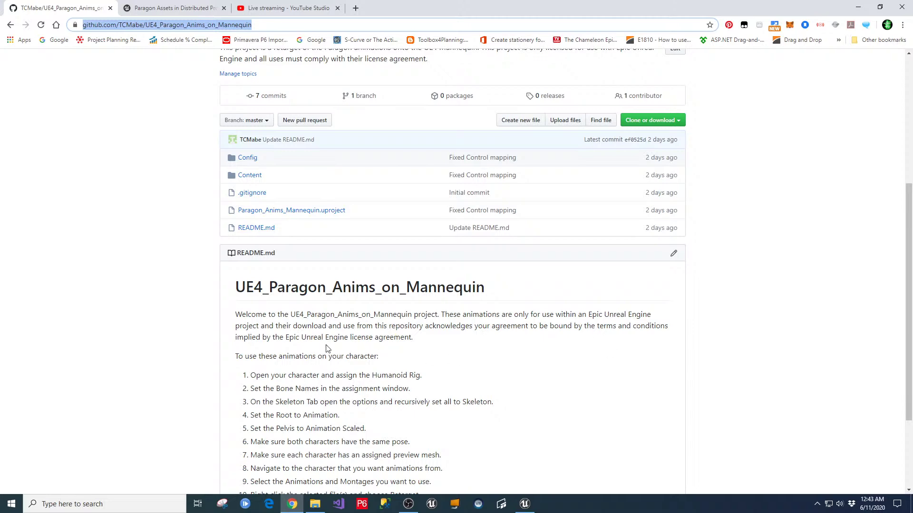
scroll(452, 351, down, 3)
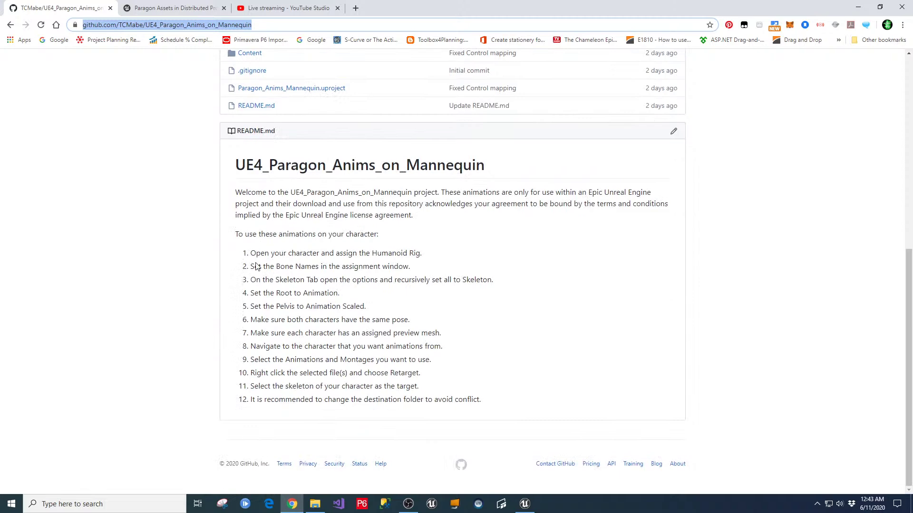
scroll(494, 319, up, 6)
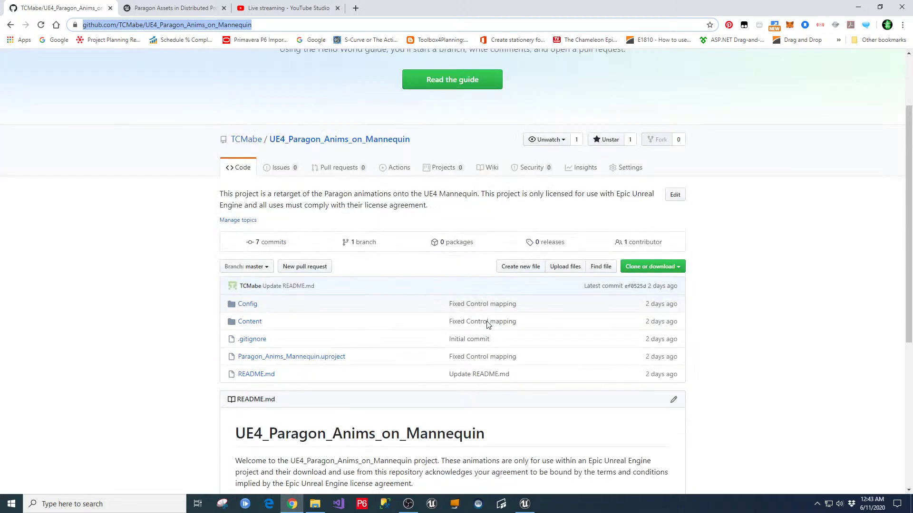
scroll(285, 347, down, 2)
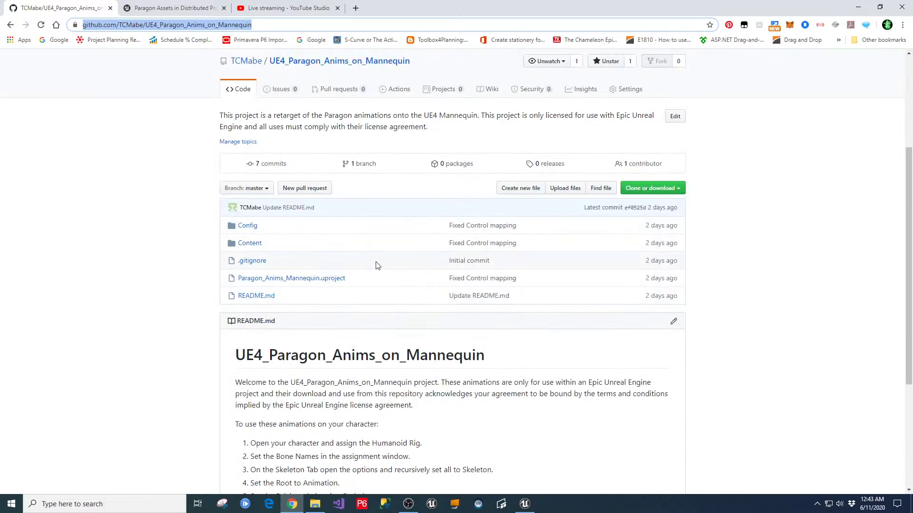
click(250, 245)
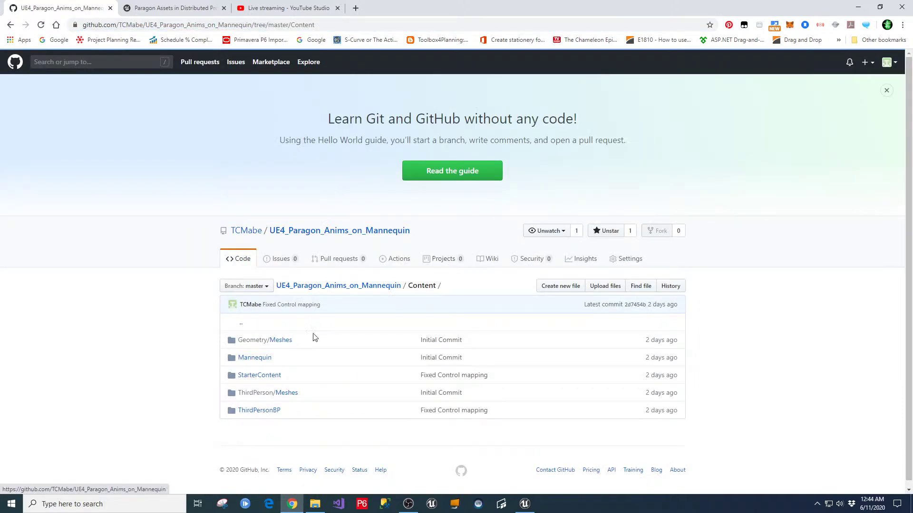
click(293, 357)
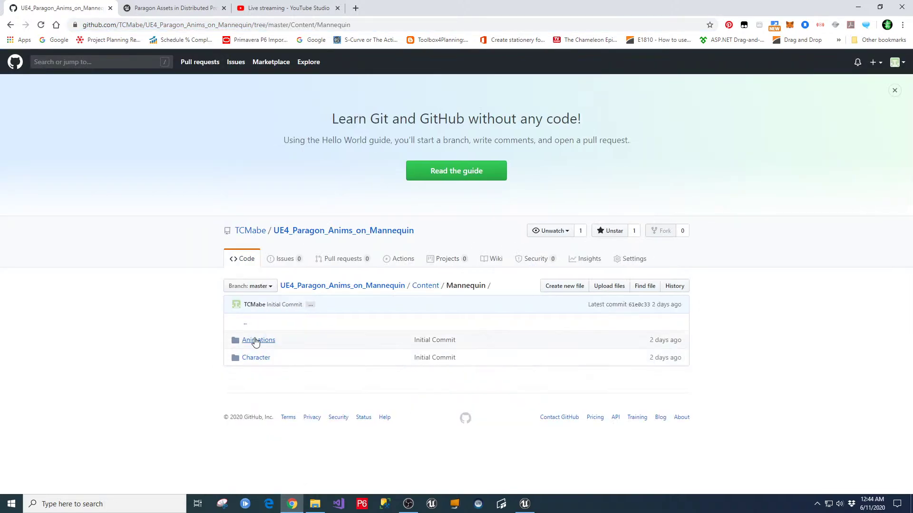
click(257, 340)
click(255, 341)
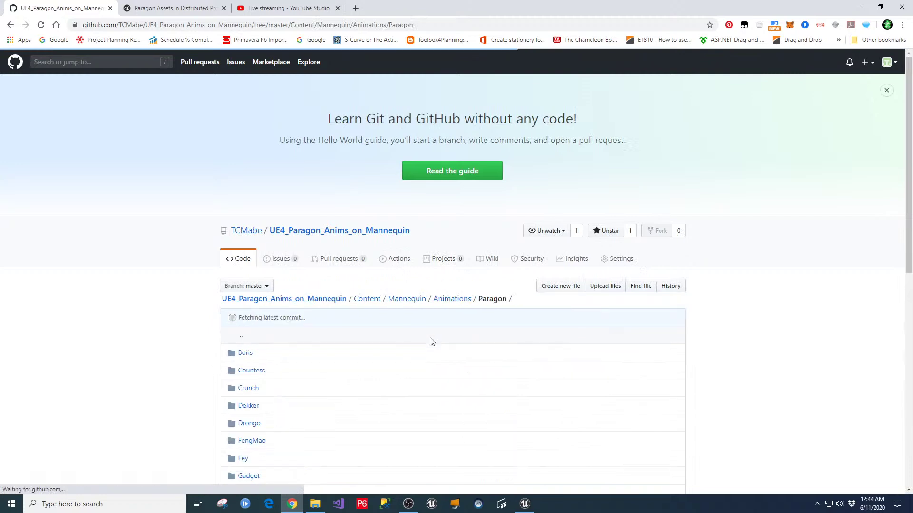
scroll(442, 338, down, 5)
scroll(279, 401, down, 4)
scroll(261, 415, up, 4)
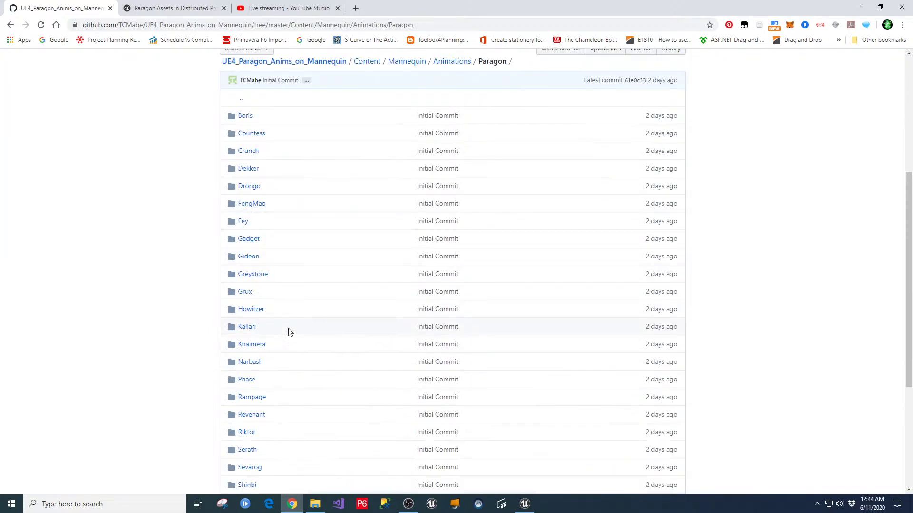
scroll(288, 330, up, 5)
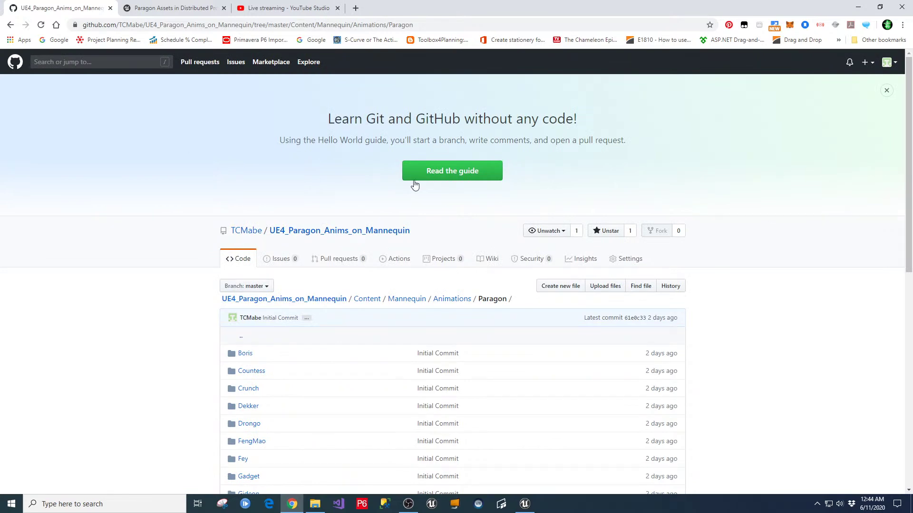
click(330, 232)
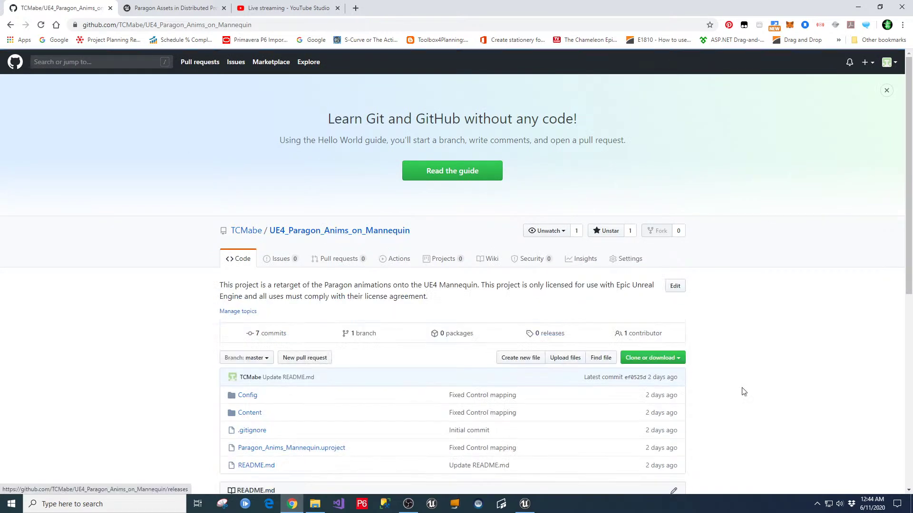
scroll(732, 391, down, 2)
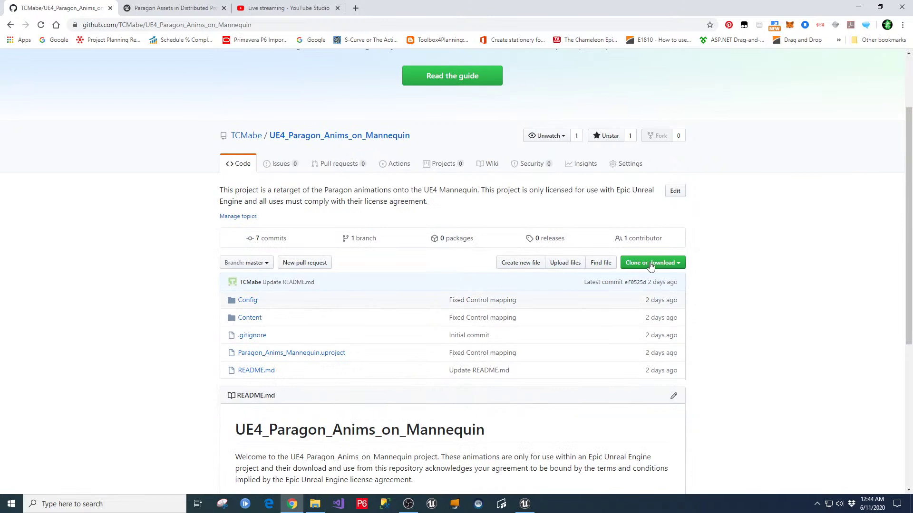
click(663, 265)
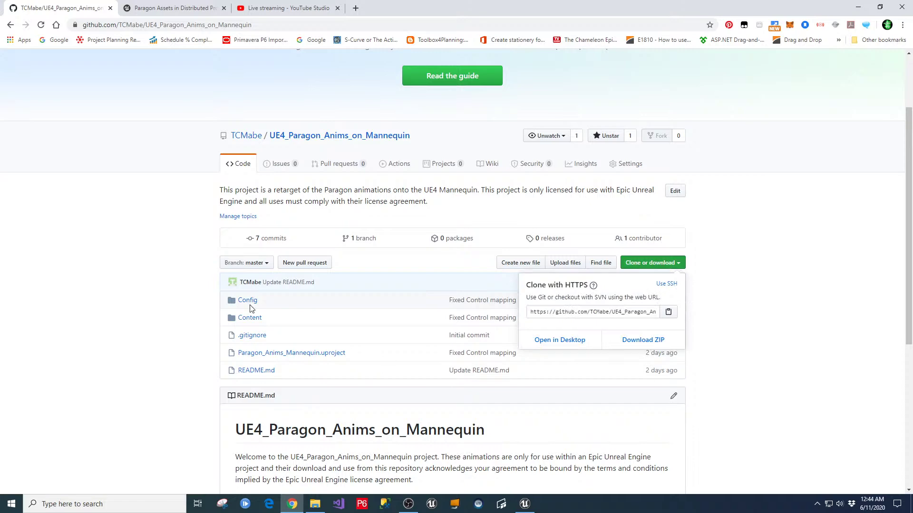
click(739, 357)
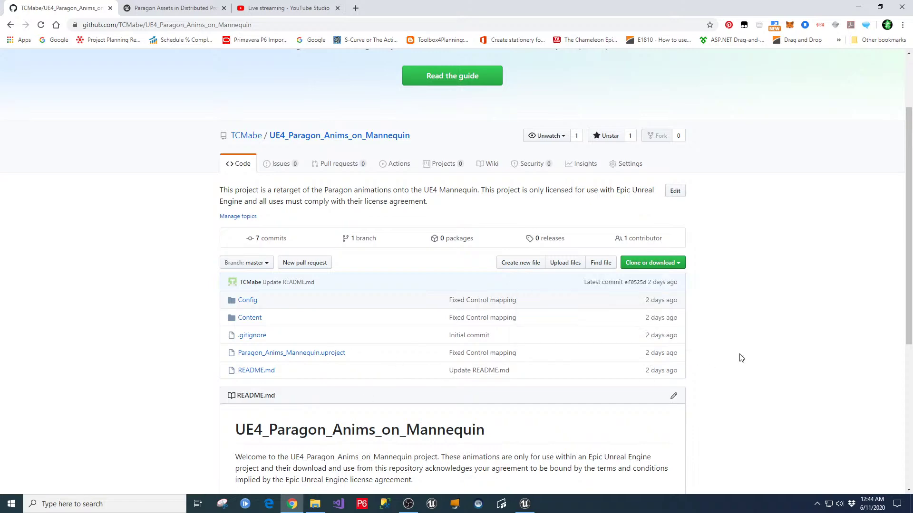
scroll(709, 388, down, 4)
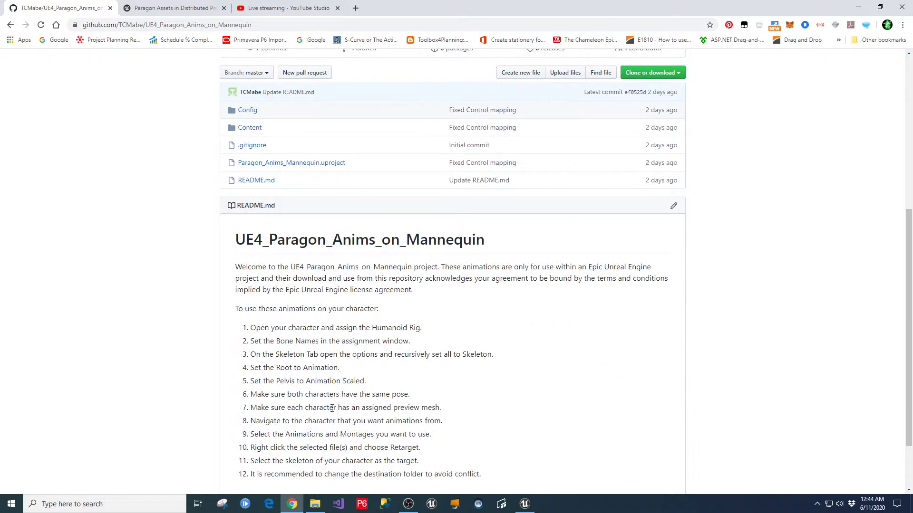
scroll(332, 407, down, 2)
scroll(332, 407, up, 8)
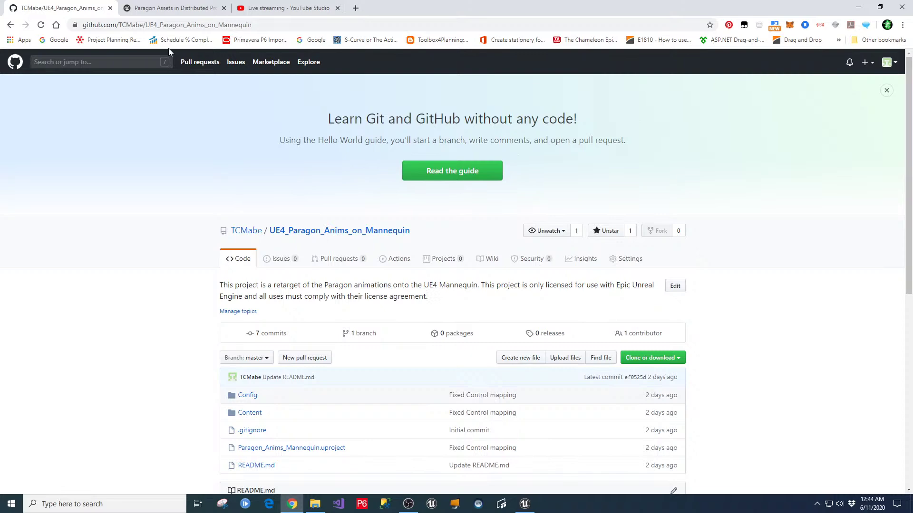
click(160, 14)
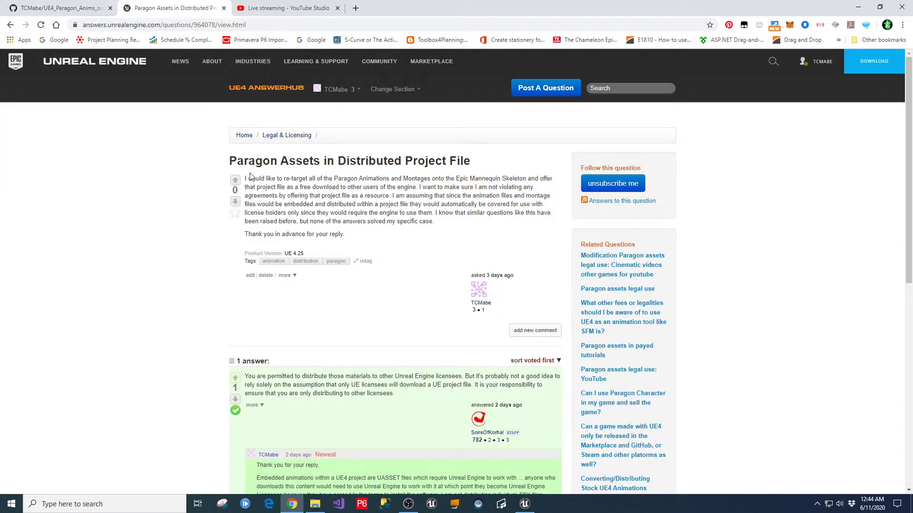
Scroll through the Paragon Assets licensing thread's staff answer and follow-up comment.
scroll(418, 278, down, 2)
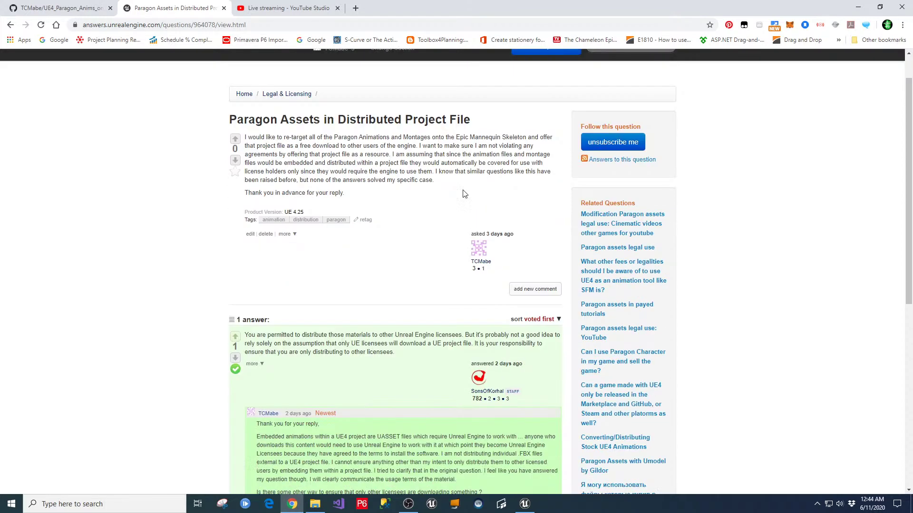
scroll(471, 280, down, 3)
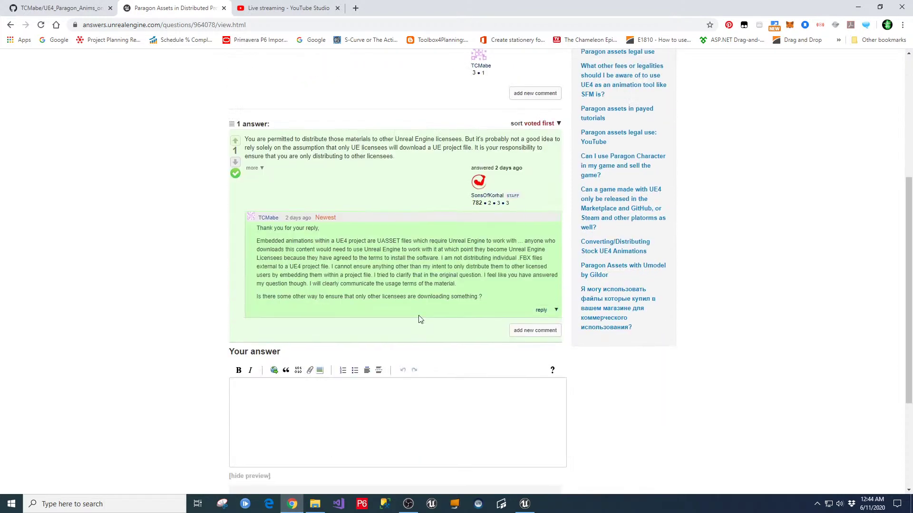
scroll(418, 328, up, 1)
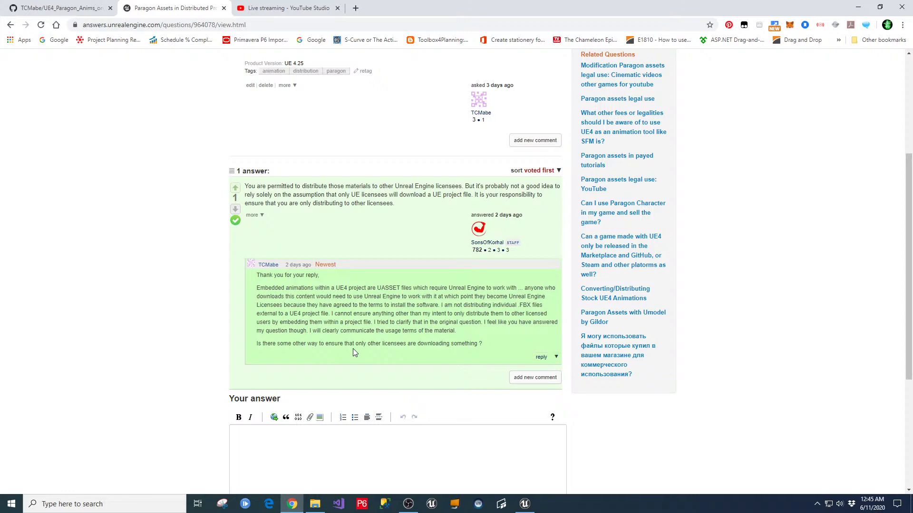
scroll(353, 348, up, 4)
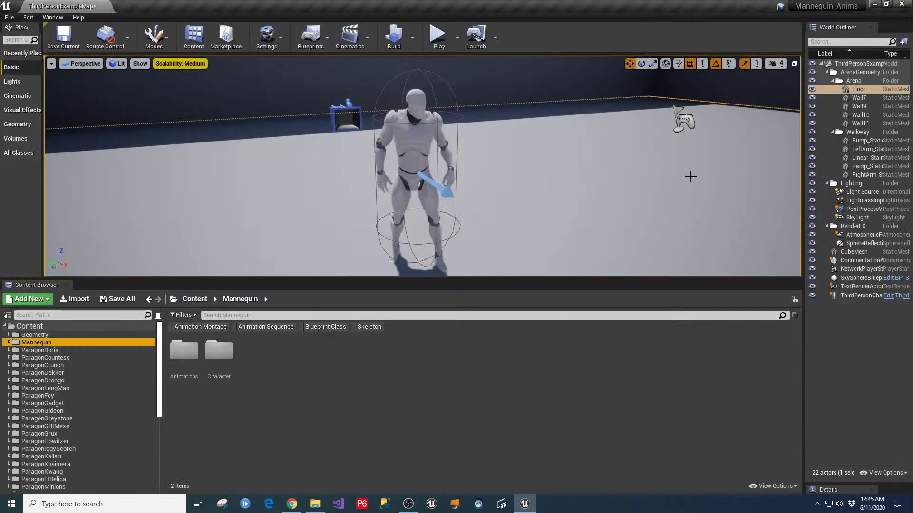
Close the Unreal editor without saving the ThirdPersonExampleMap.
click(858, 8)
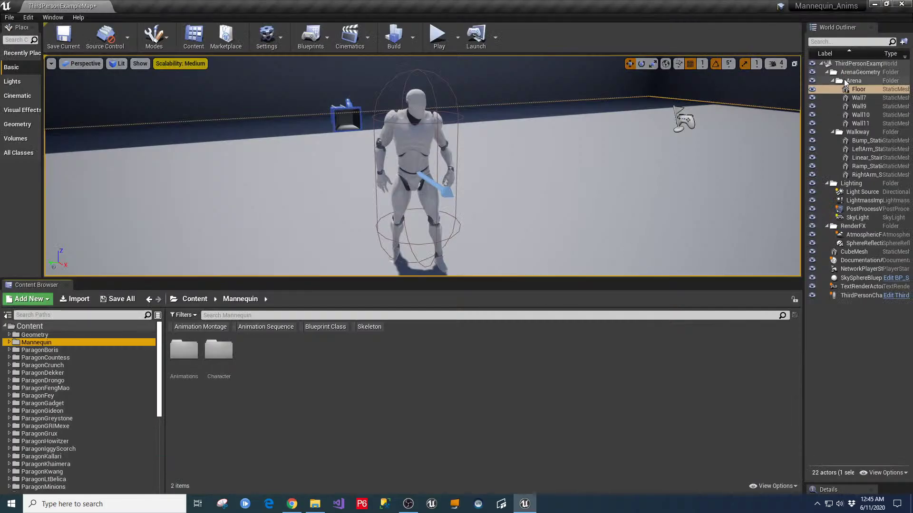
click(902, 5)
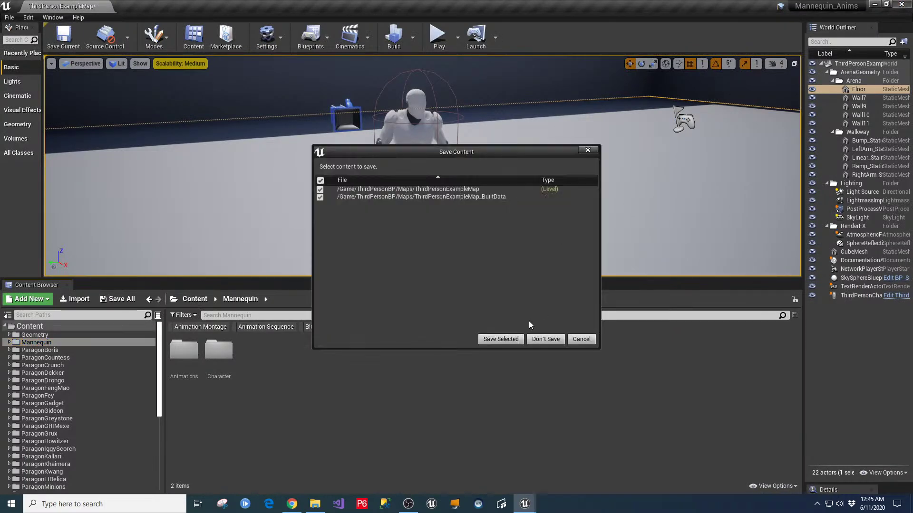
click(545, 339)
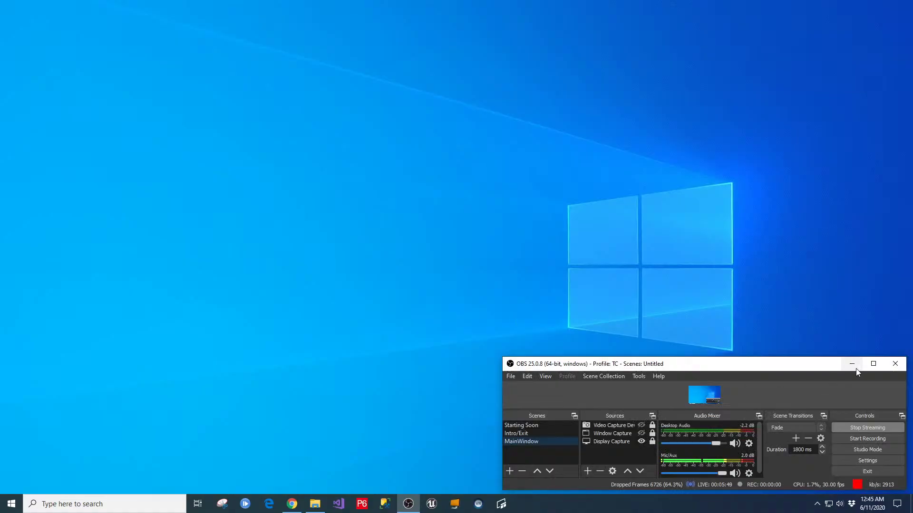
Hide OBS and bring up the Epic Games Launcher from the system tray.
click(851, 364)
click(818, 504)
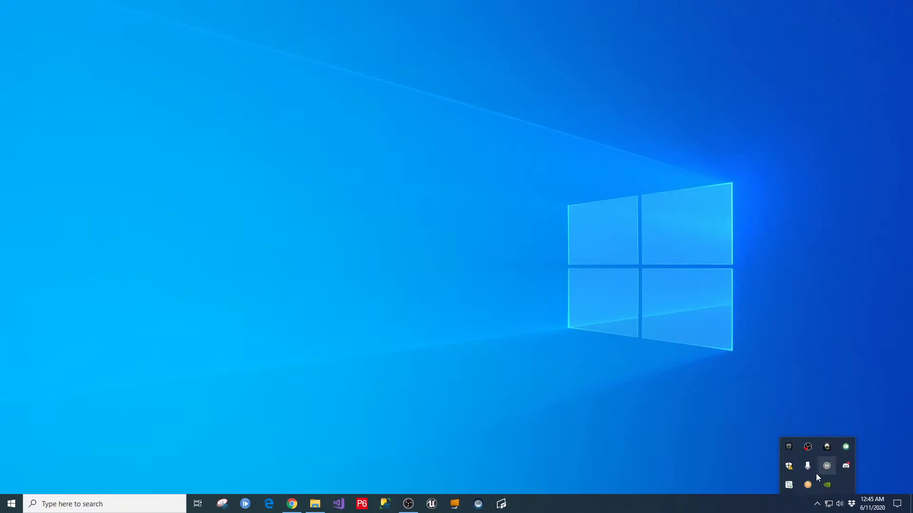
click(788, 446)
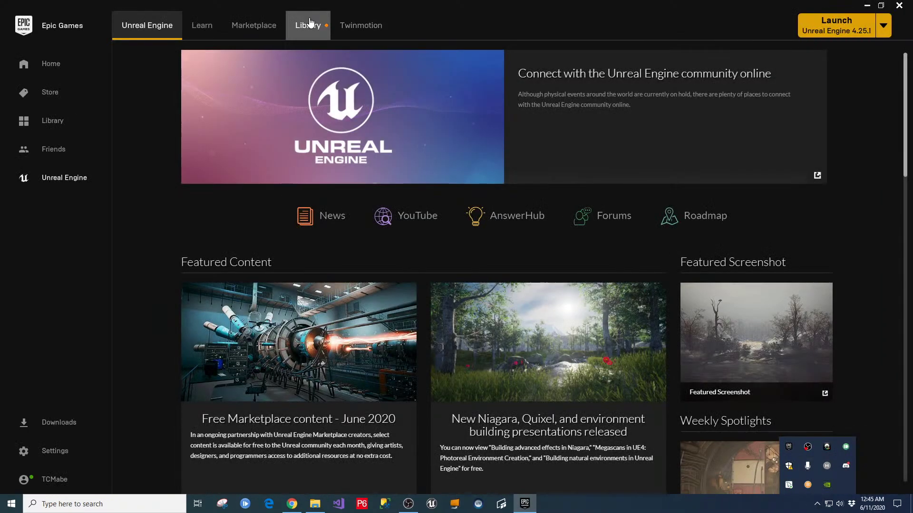
Launch the Mannequin_Anims 4.25 project from My Projects in the Library.
click(307, 25)
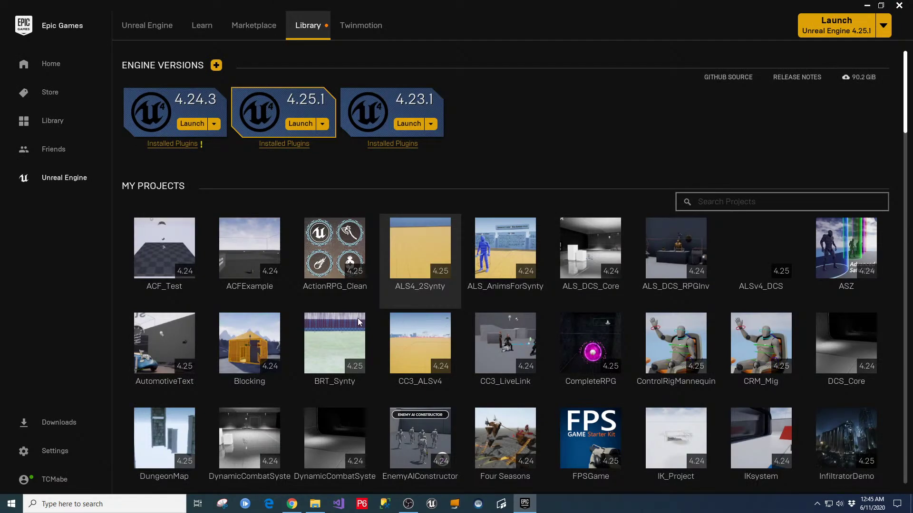
scroll(356, 317, down, 3)
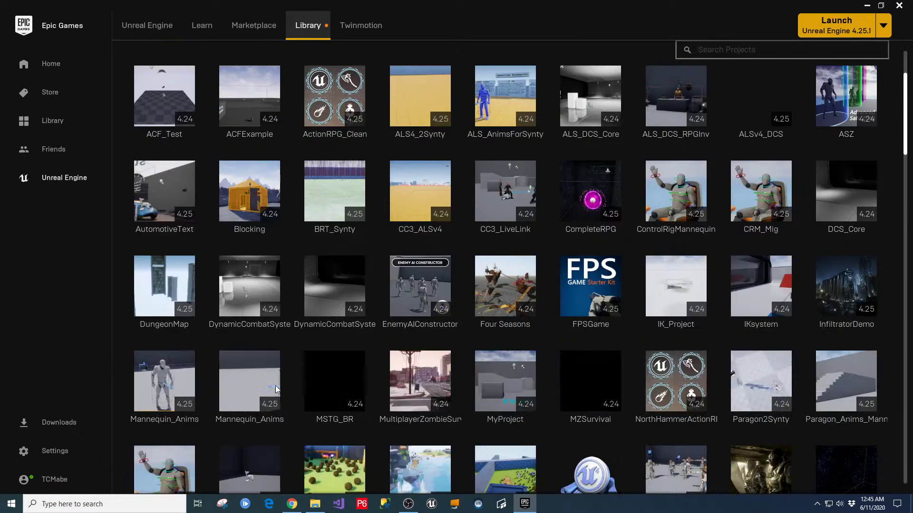
double_click(246, 372)
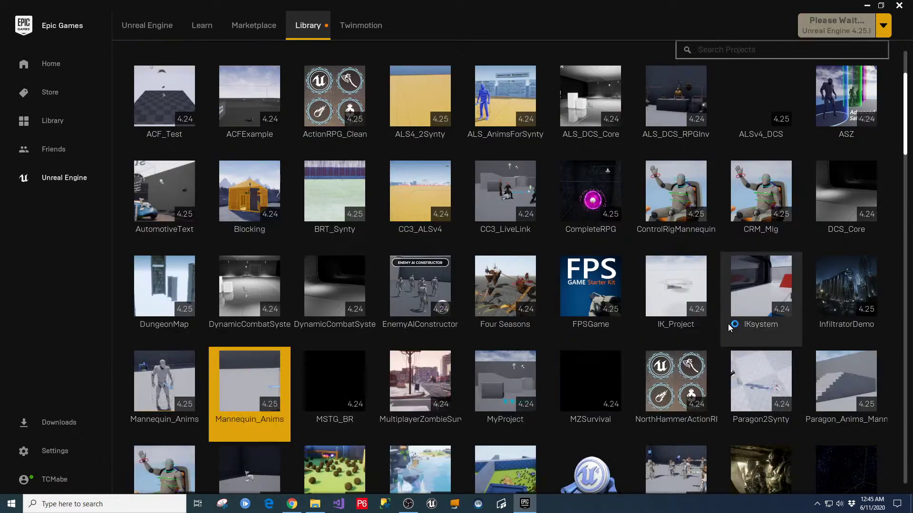